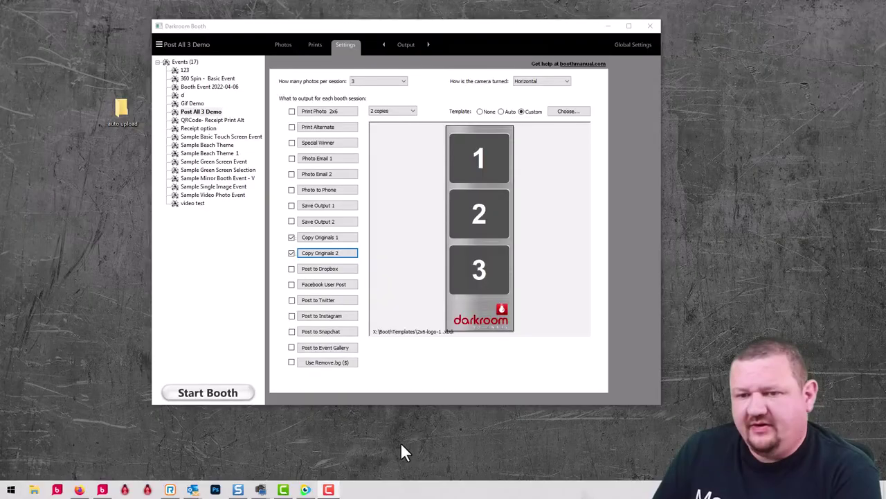
# Disable Copy Originals 2 and enable posting to Post All 3 Demo, including original photos
pyautogui.click(292, 253)
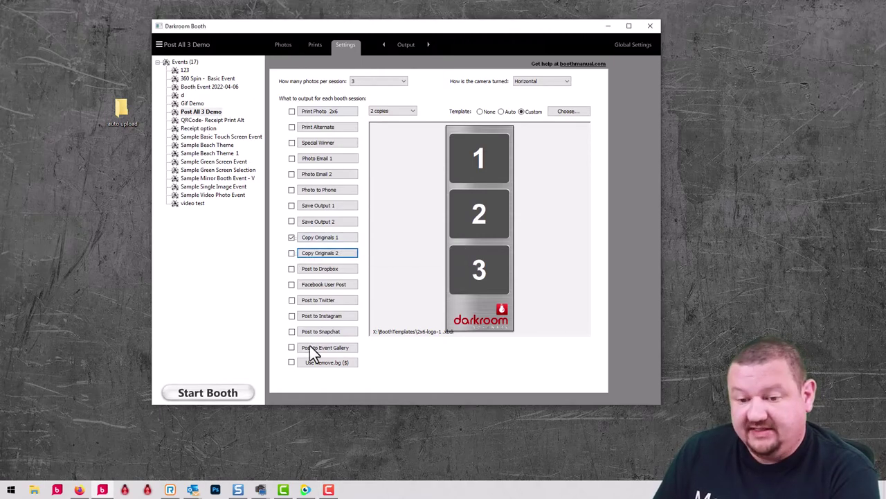
pyautogui.click(311, 348)
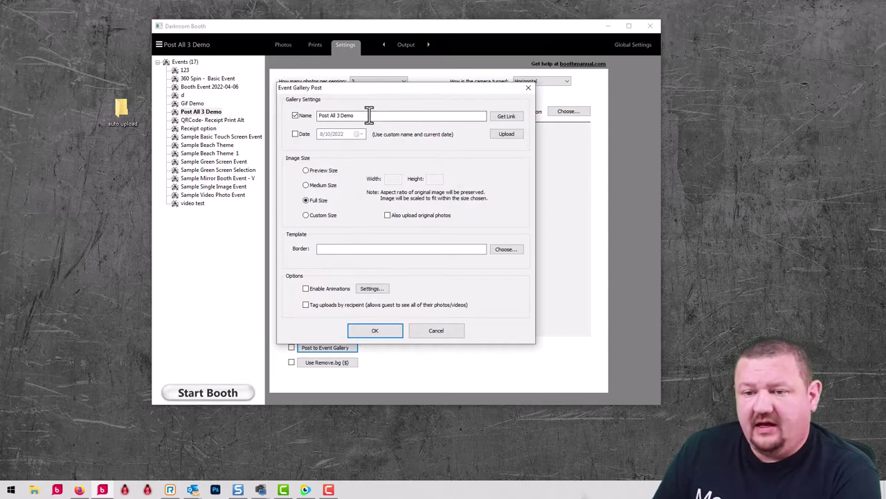
pyautogui.moveTo(369, 115); pyautogui.dragTo(284, 89)
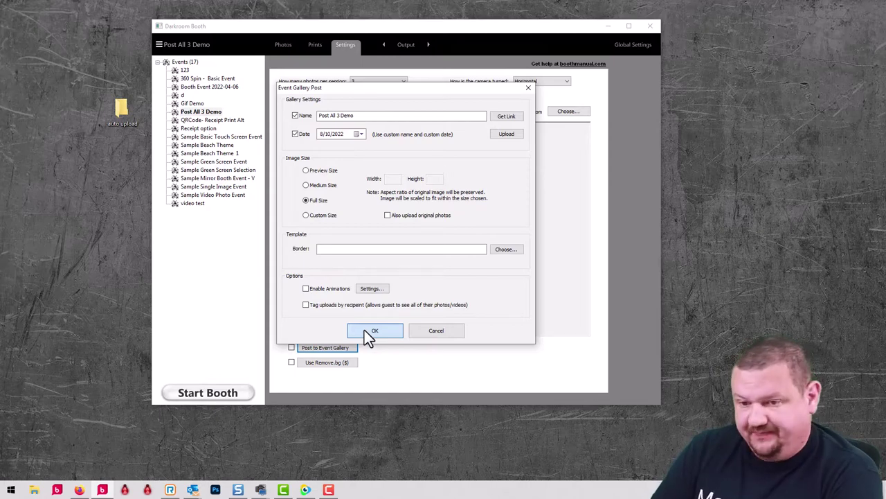
pyautogui.click(364, 330)
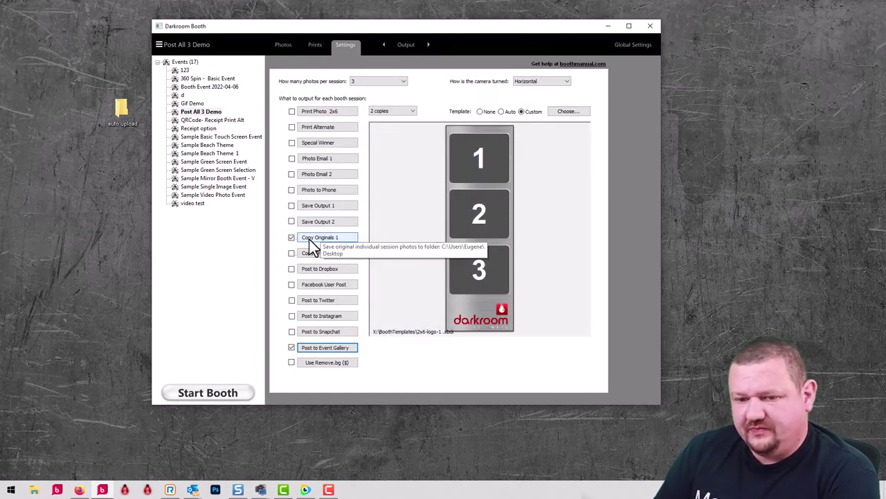
pyautogui.click(334, 349)
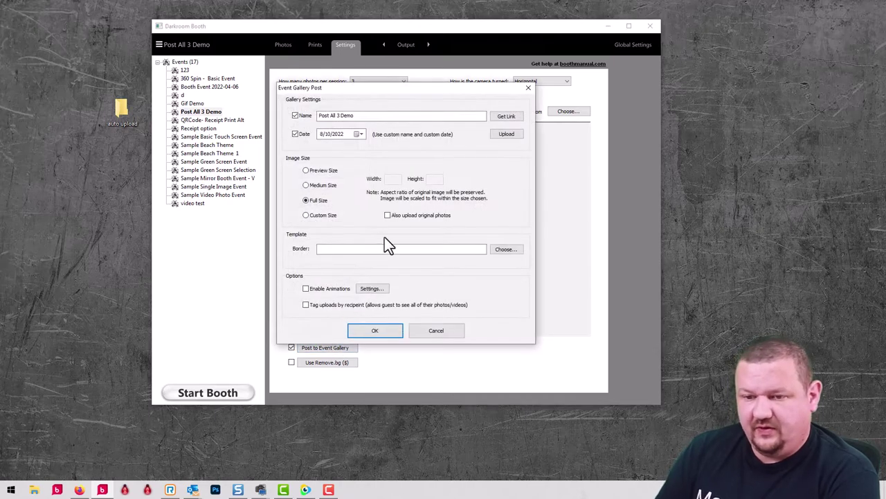
pyautogui.click(393, 214)
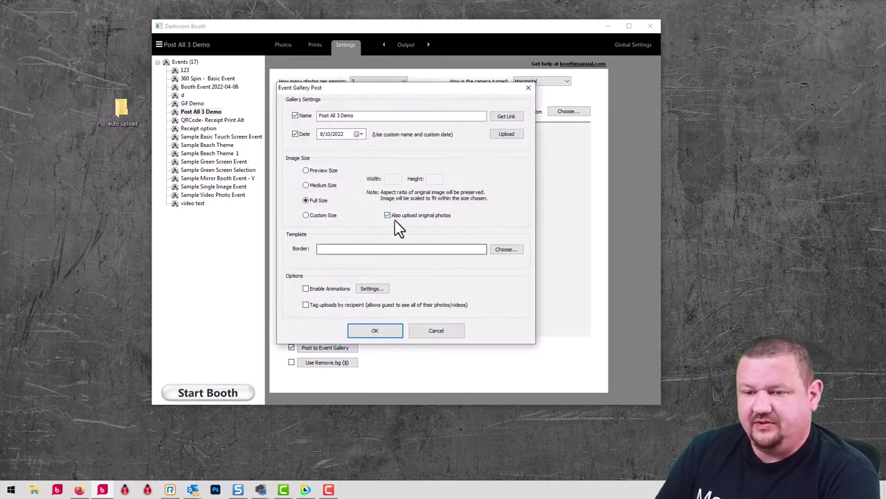
# Confirm gallery settings, then save Copy Originals 1 to Desktop\auto upload with animations enabled
pyautogui.click(387, 328)
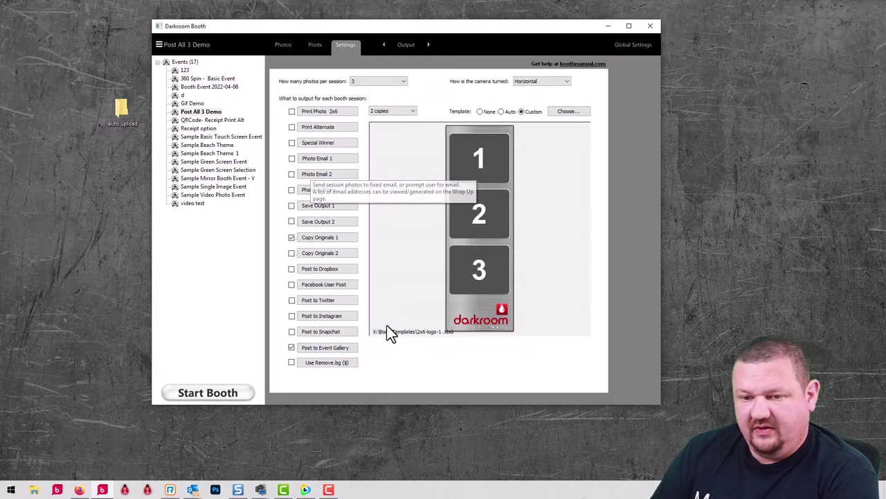
pyautogui.click(323, 240)
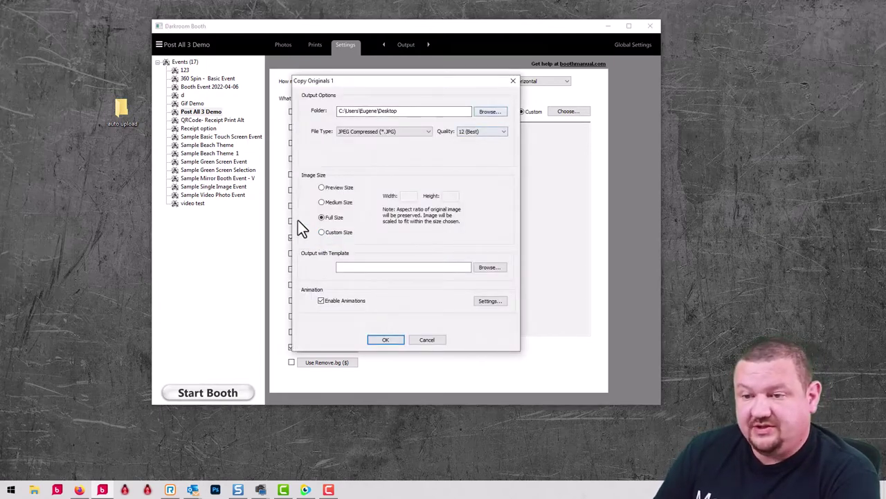
pyautogui.click(115, 107)
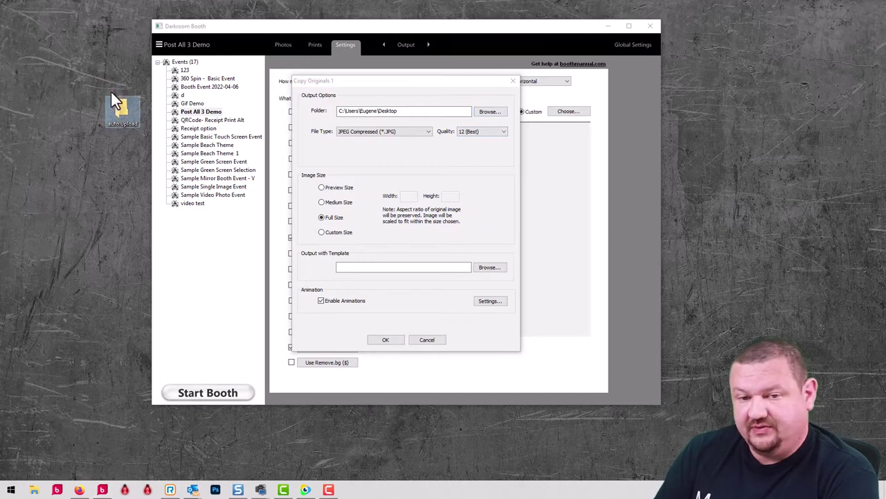
pyautogui.click(493, 112)
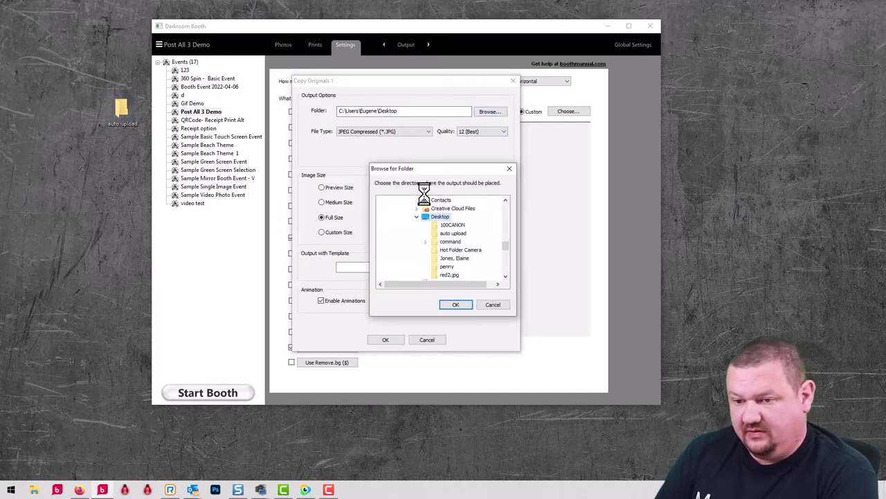
pyautogui.click(455, 305)
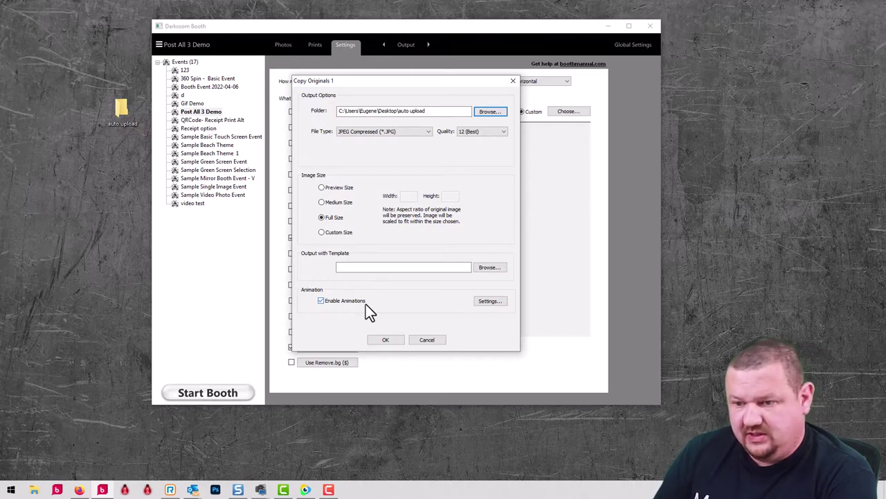
pyautogui.click(499, 301)
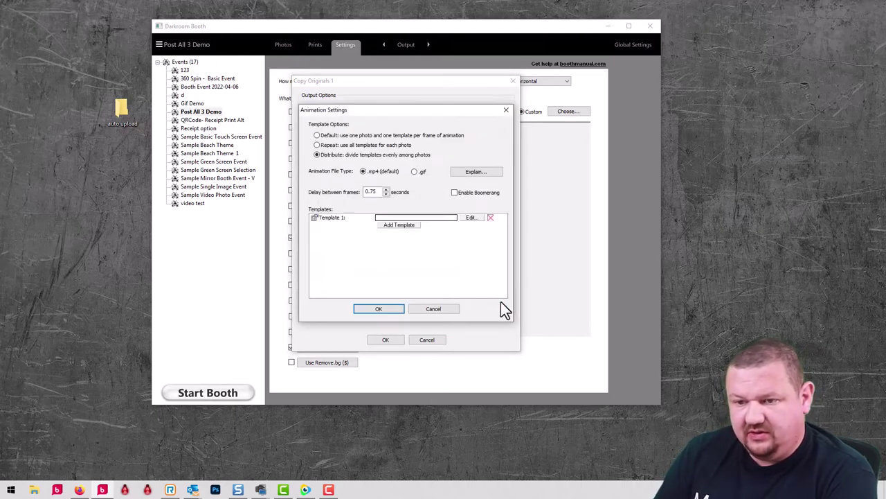
pyautogui.click(386, 309)
pyautogui.click(386, 339)
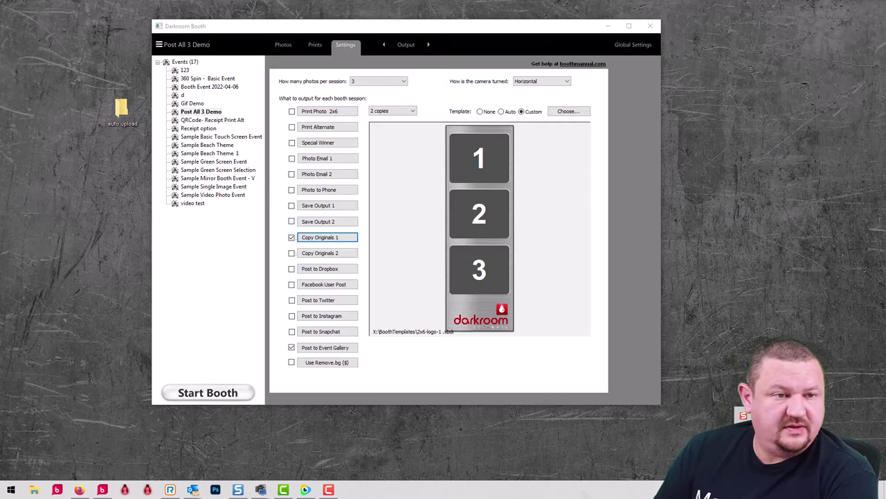
# In HotFolder Setup, replace the Gallery name with 'Post All 3 Demo'
pyautogui.moveTo(536, 90); pyautogui.dragTo(642, 95)
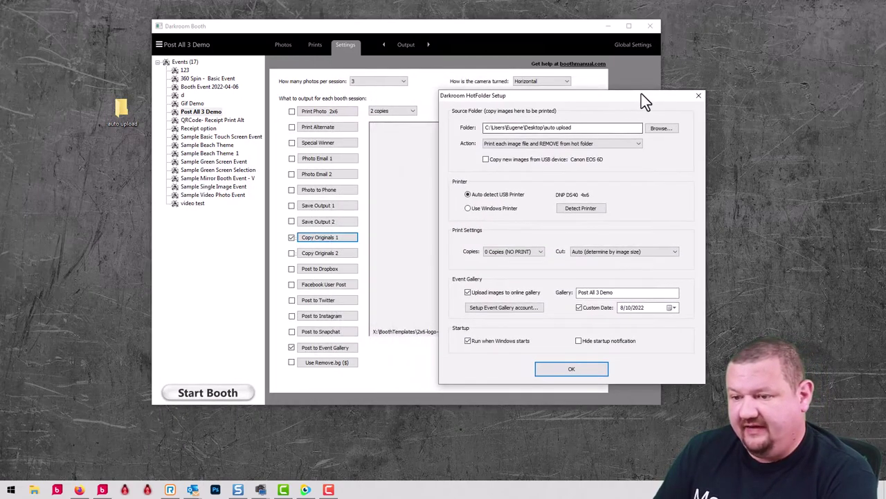
pyautogui.moveTo(636, 292); pyautogui.dragTo(578, 292)
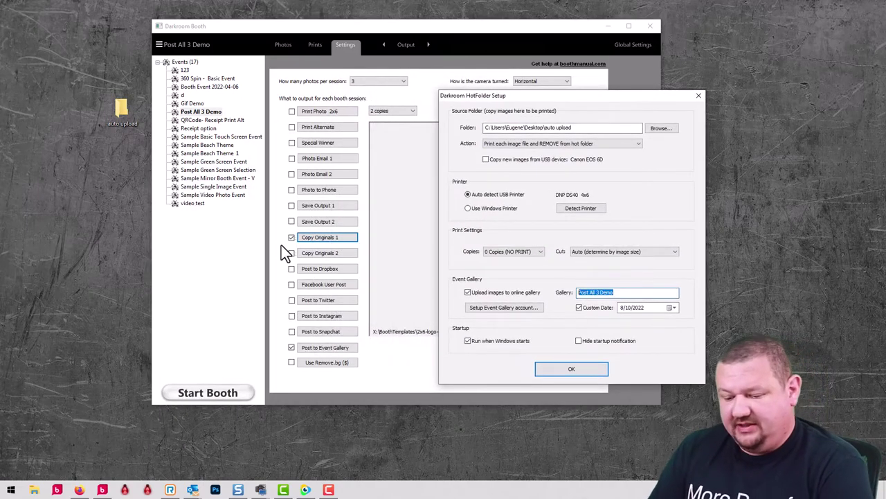
pyautogui.press('BackSpace')
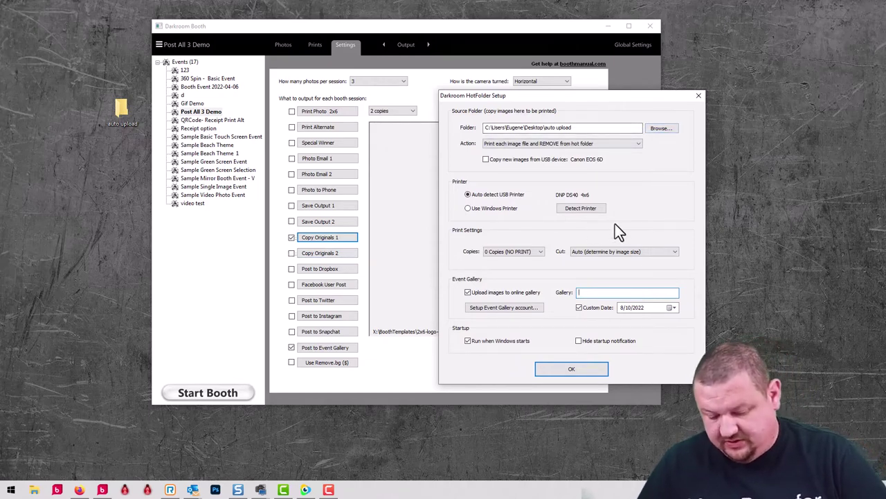
pyautogui.write('Post All 3 Demo')
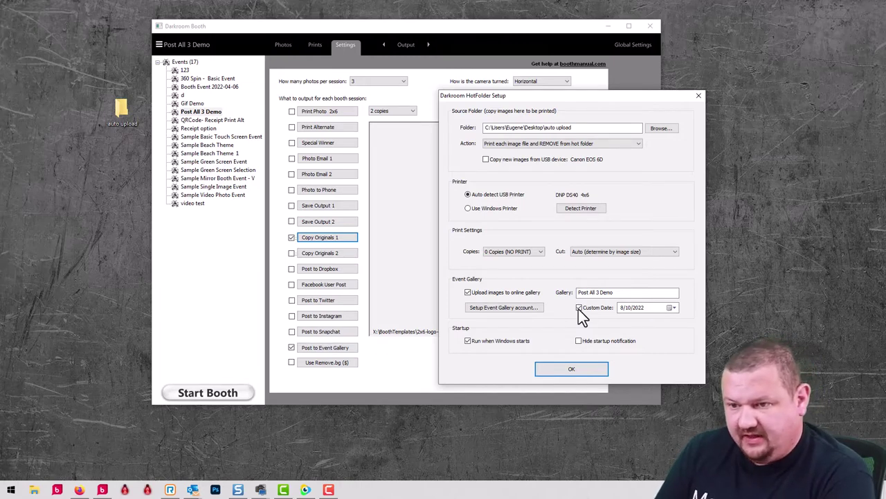
# Save the HotFolder setup, run a three-photo session, accept its GIF, and exit the booth
pyautogui.click(555, 371)
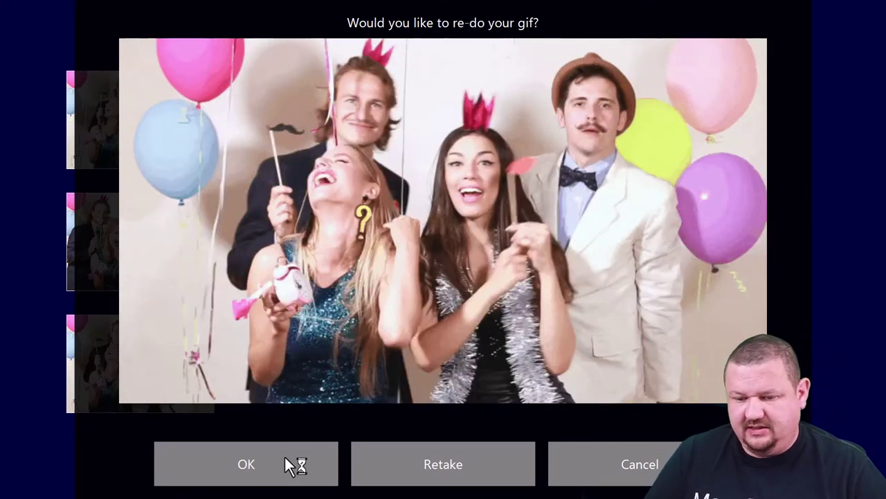
pyautogui.click(285, 455)
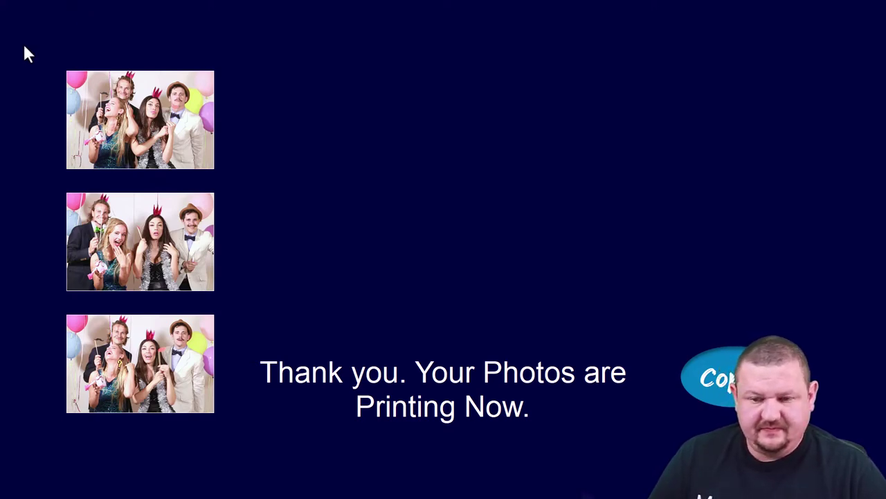
pyautogui.press('Escape')
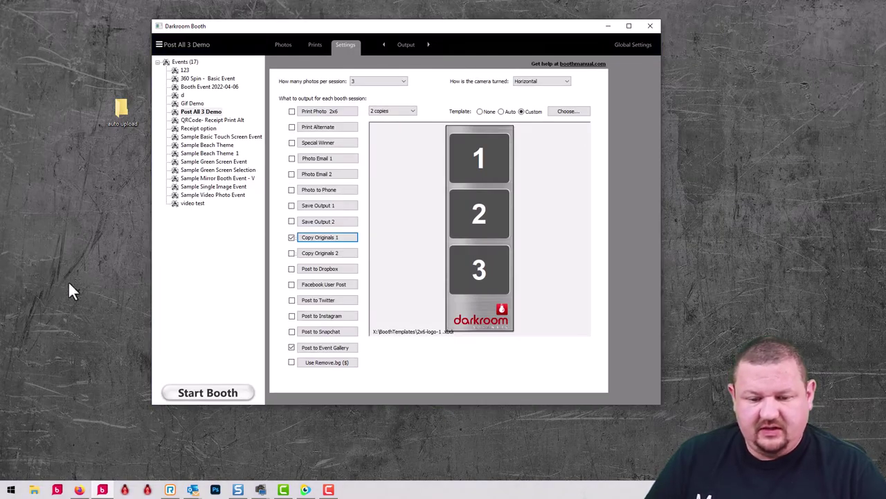
# Reload the gallery page in Firefox and open the Post All 3 Demo album on Event Gallery
pyautogui.click(79, 489)
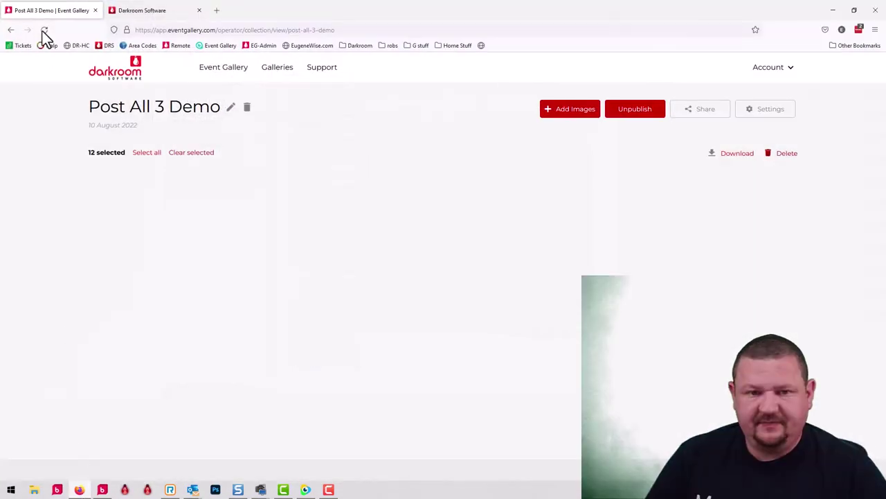
pyautogui.click(43, 30)
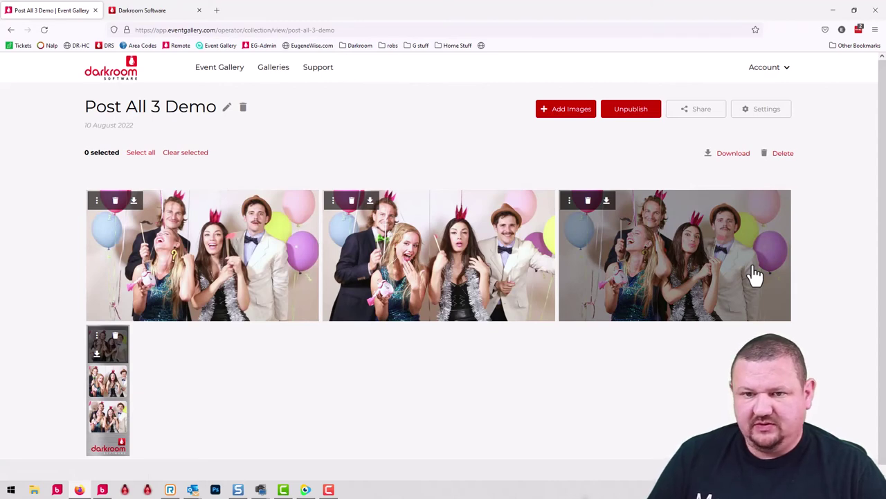
pyautogui.click(220, 46)
pyautogui.click(158, 144)
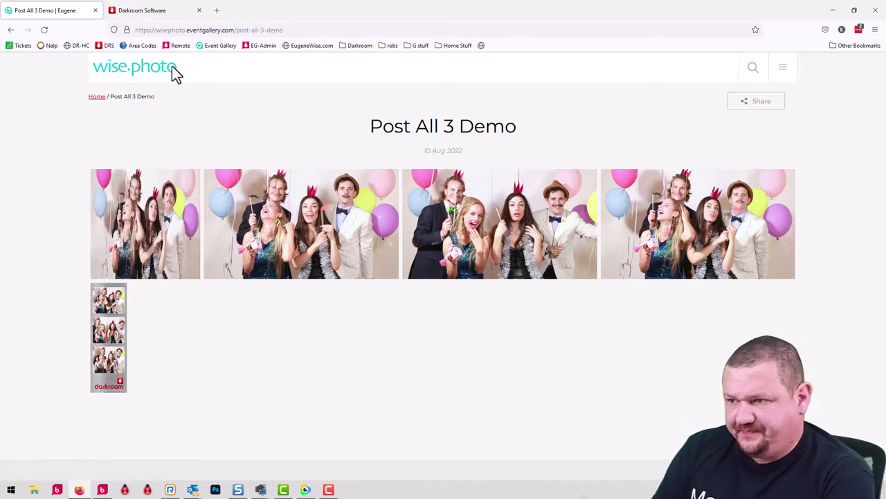
# Return to Darkroom Booth and reopen, then close, the Post All 3 Demo gallery posting settings
pyautogui.click(835, 15)
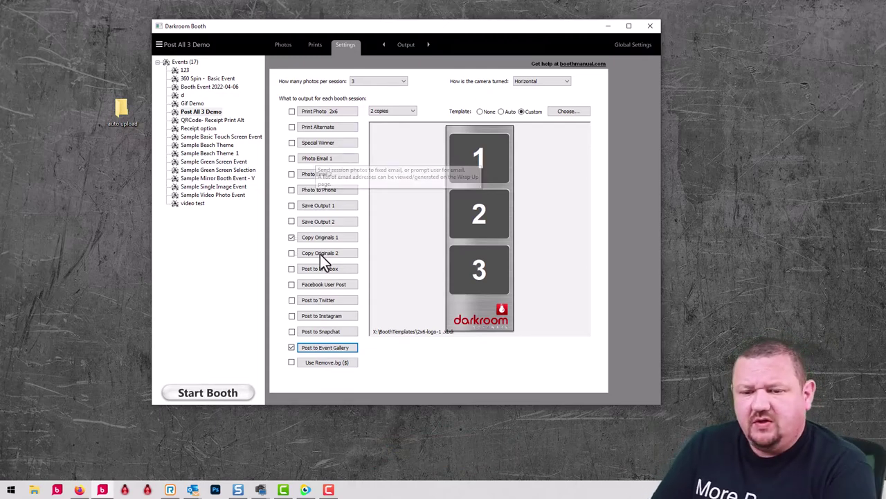
pyautogui.click(336, 348)
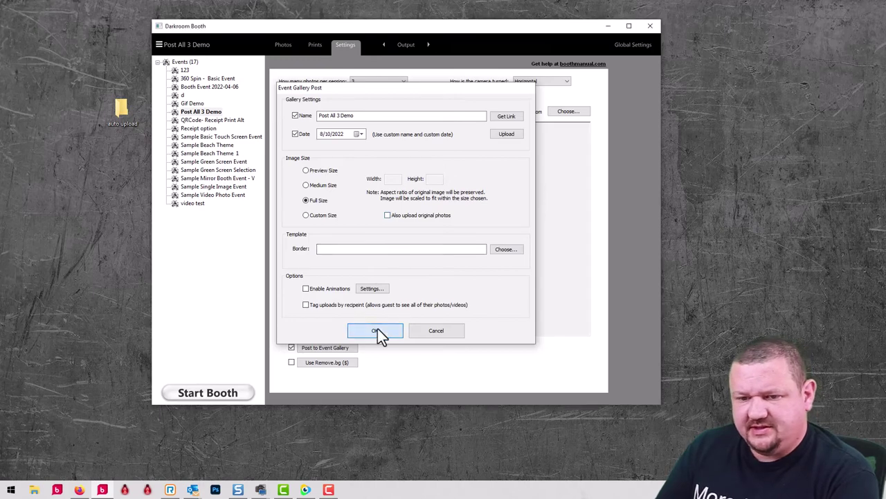
pyautogui.click(377, 329)
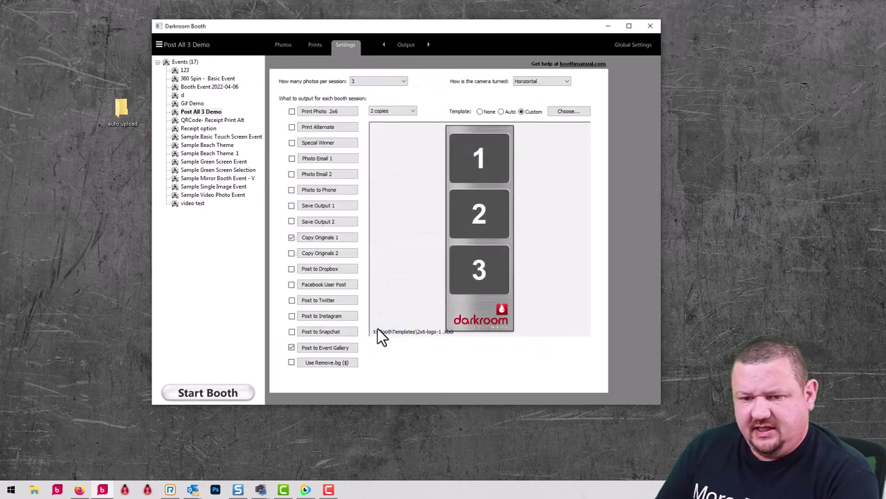
# Set Copy Originals 2 to save to Desktop\auto upload using the logo Border template
pyautogui.click(309, 253)
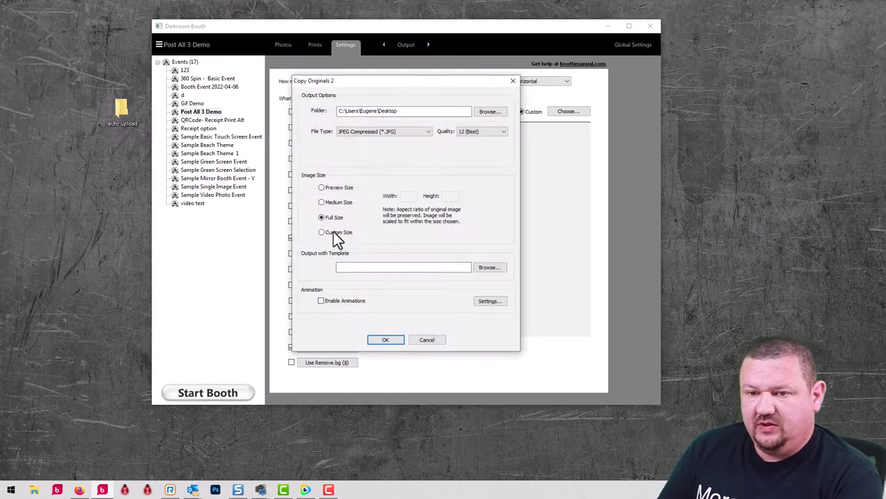
pyautogui.click(487, 112)
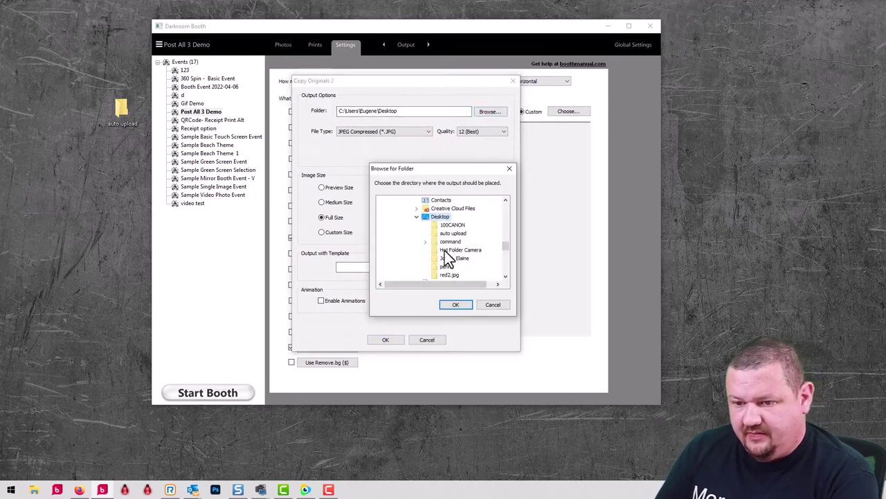
pyautogui.click(456, 305)
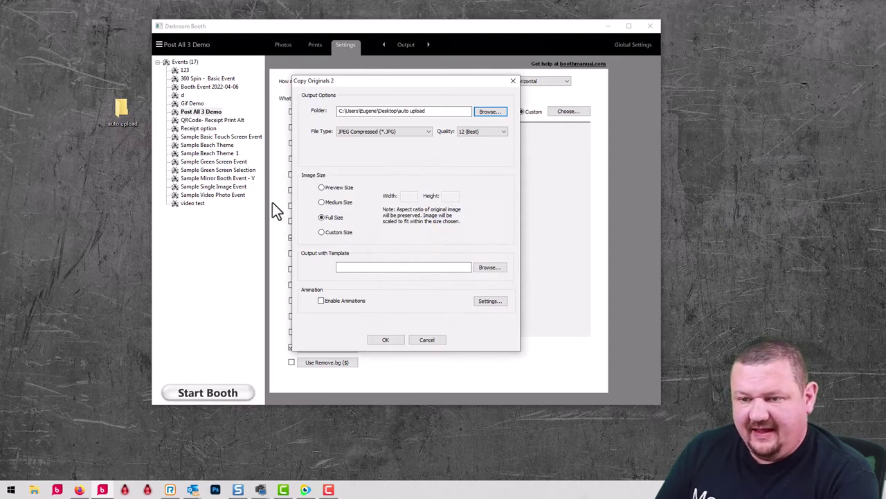
pyautogui.click(489, 268)
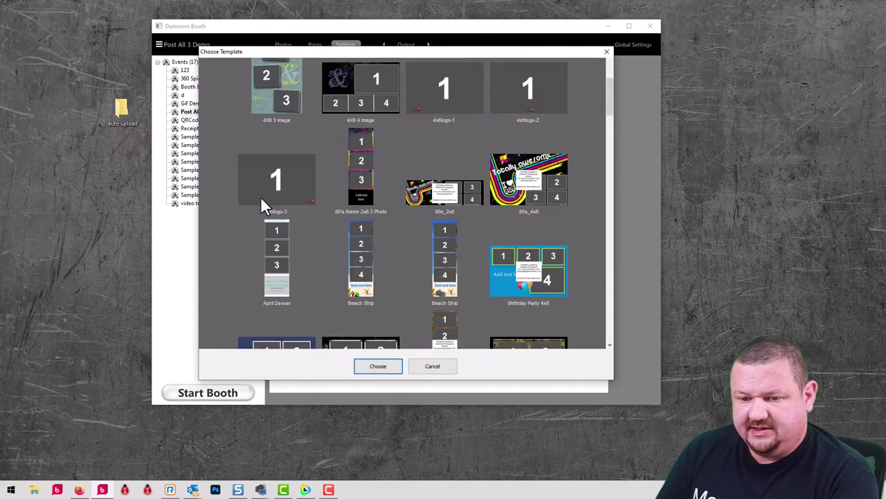
pyautogui.scroll(-3, 261, 198)
pyautogui.scroll(-3, 261, 198)
pyautogui.scroll(-3, 261, 198)
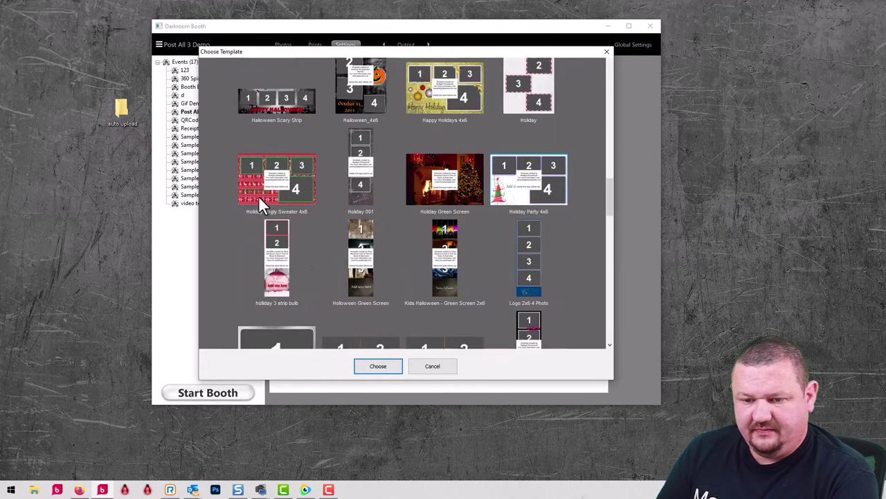
pyautogui.scroll(-3, 258, 195)
pyautogui.scroll(-3, 259, 196)
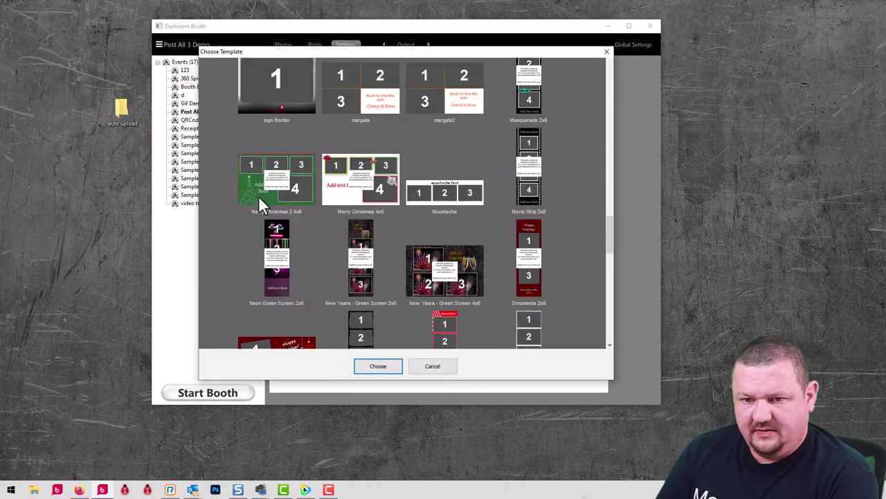
pyautogui.click(391, 362)
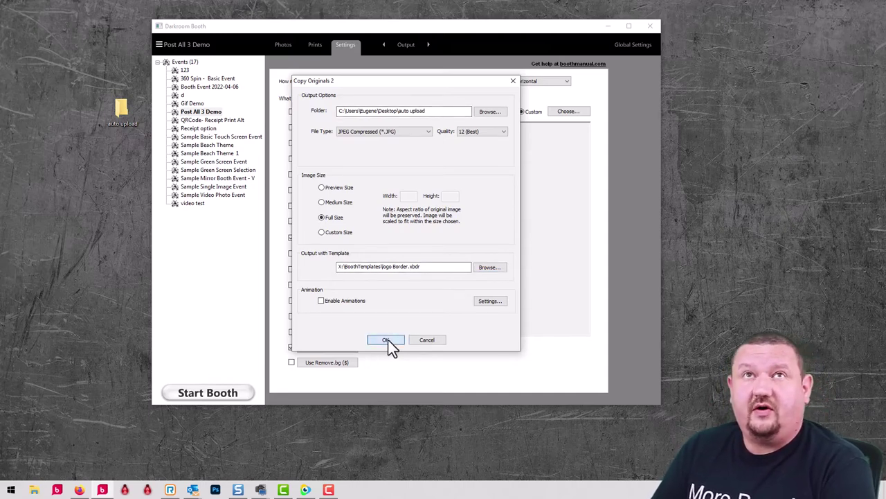
# Save Copy Originals 2, then set Copy Originals 1 animations to distribute templates evenly
pyautogui.click(387, 340)
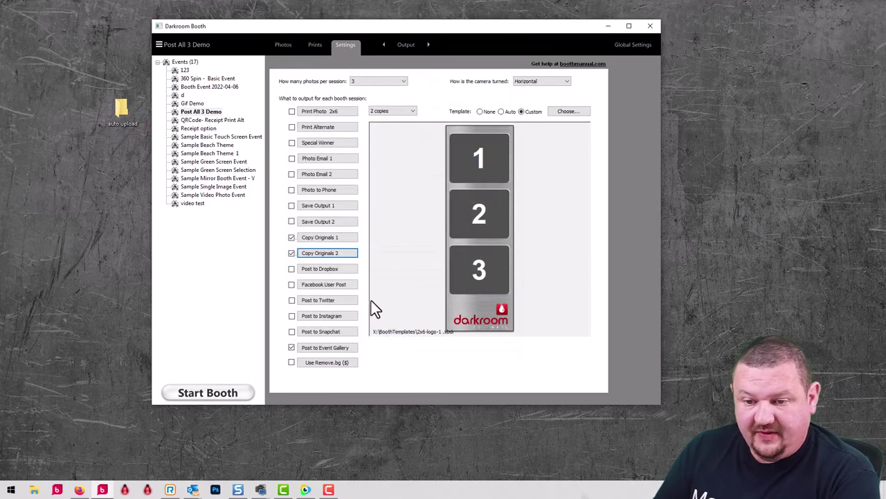
pyautogui.click(341, 237)
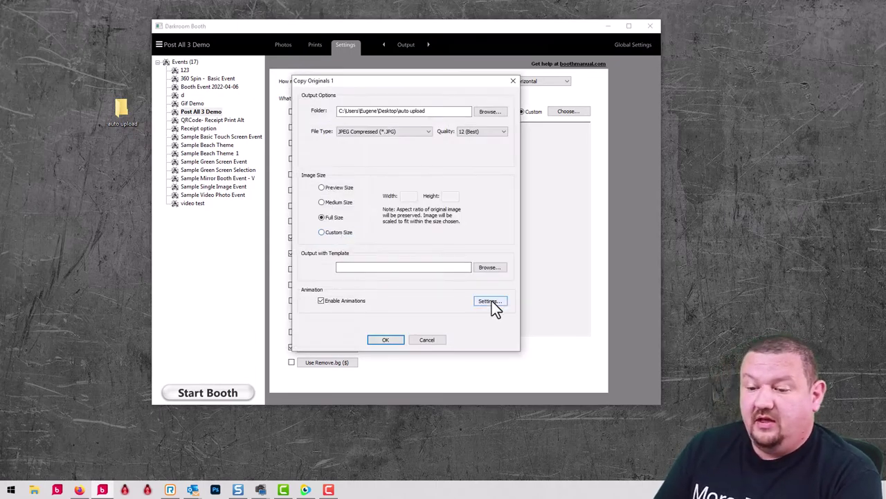
pyautogui.click(492, 300)
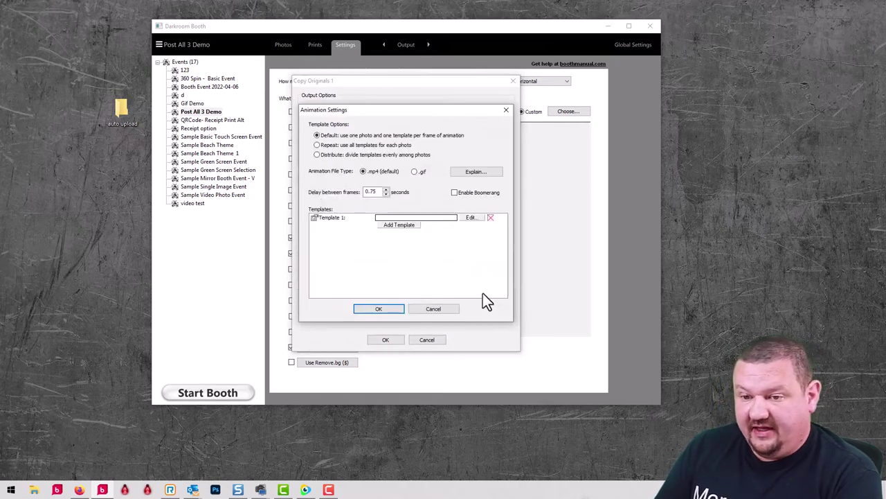
pyautogui.click(331, 155)
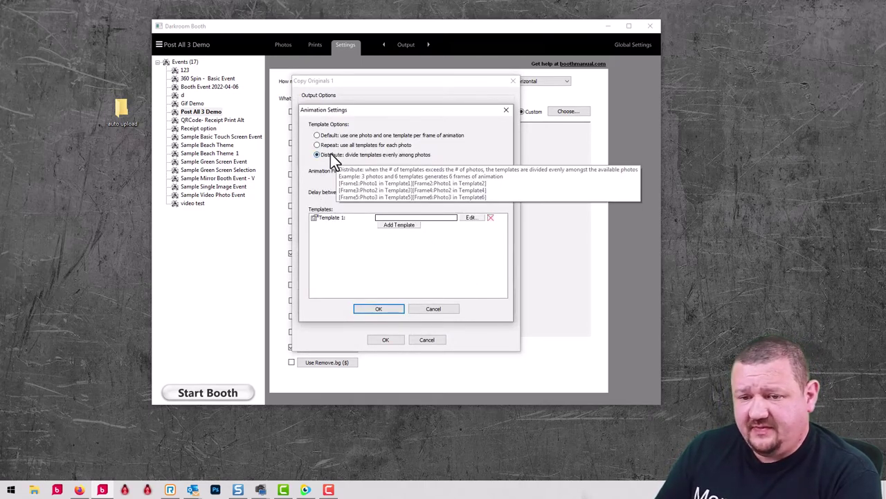
# Assign the logo Border template to the animation frames and save the animation settings
pyautogui.click(470, 217)
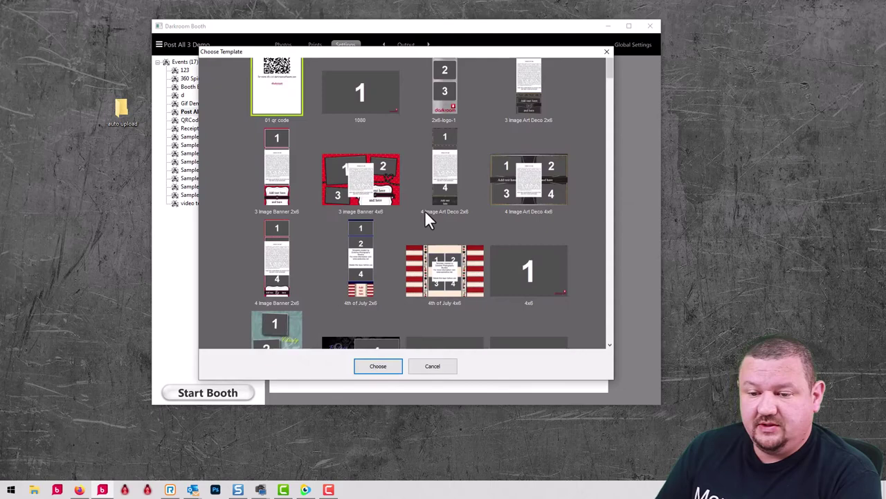
pyautogui.scroll(-3, 278, 198)
pyautogui.scroll(-3, 278, 198)
pyautogui.scroll(-3, 278, 198)
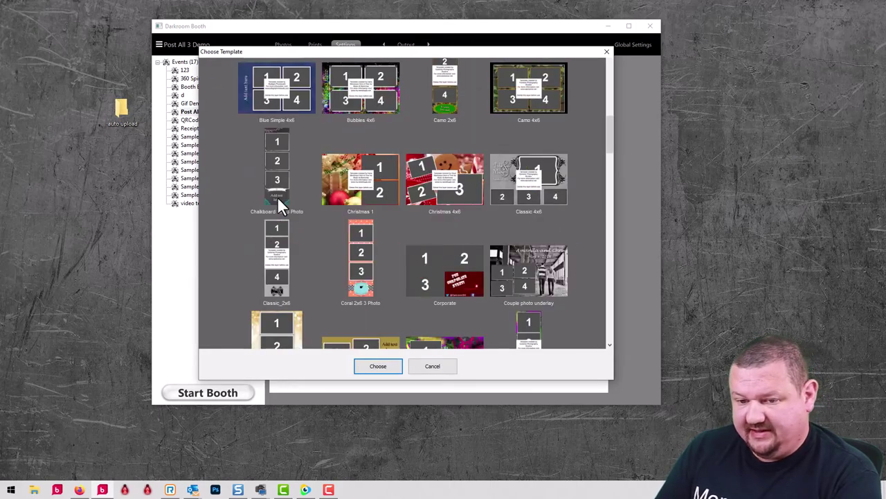
pyautogui.scroll(-3, 277, 198)
pyautogui.scroll(-3, 277, 198)
pyautogui.scroll(-1, 278, 198)
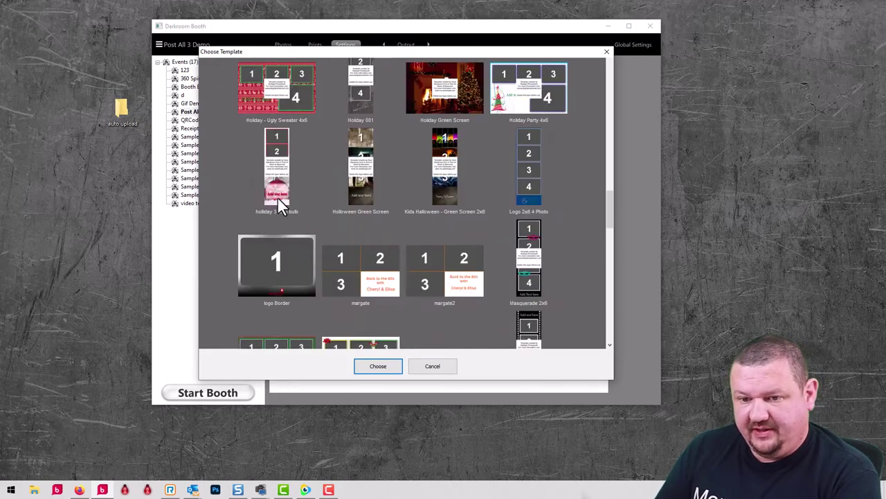
pyautogui.click(275, 257)
pyautogui.click(379, 365)
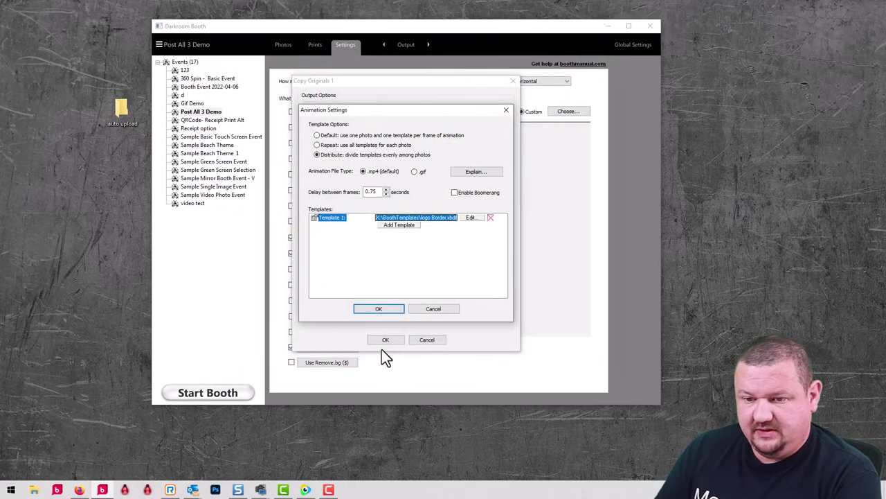
pyautogui.click(379, 309)
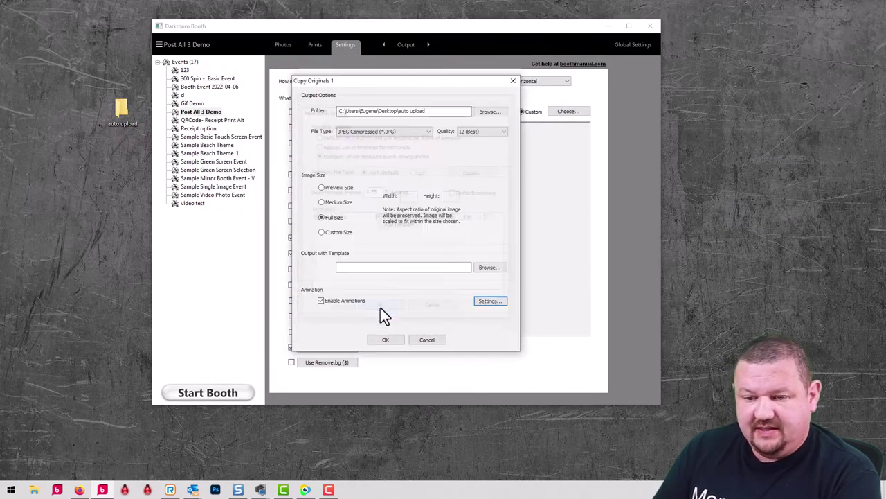
# Save Copy Originals 1 and run a black-and-white three-photo booth session
pyautogui.click(387, 339)
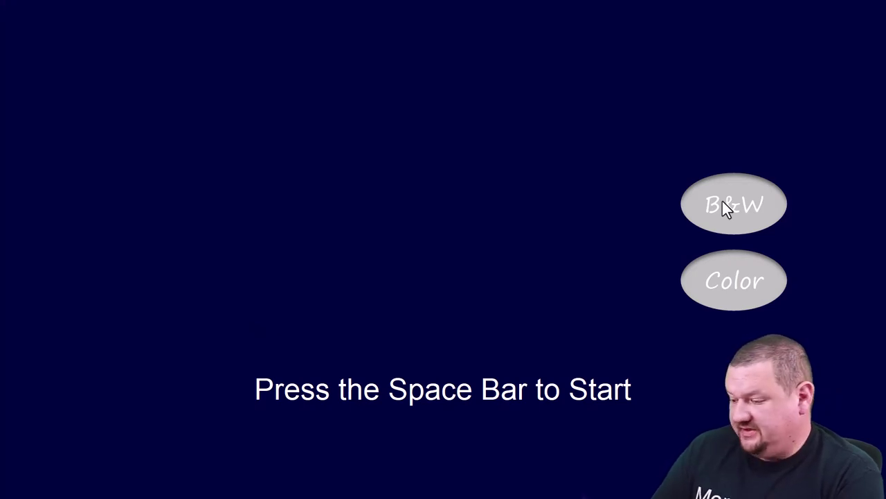
pyautogui.click(723, 200)
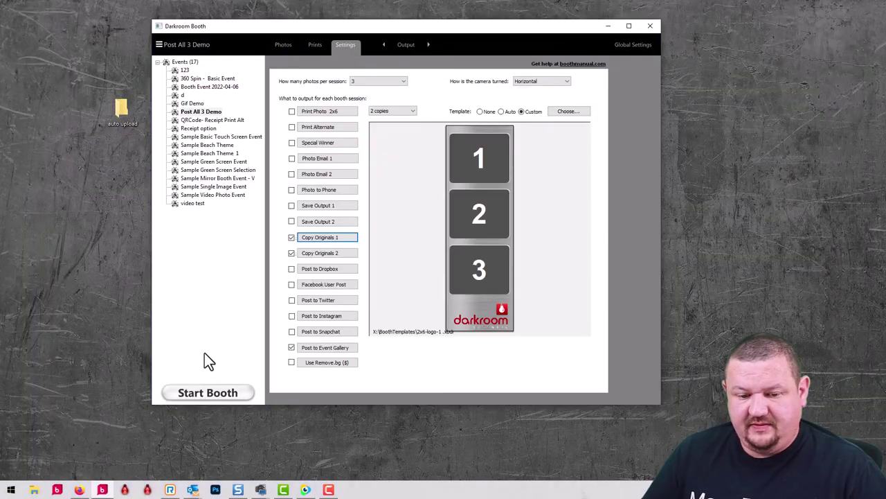
# Switch to Firefox and reload the Post All 3 Demo page twice for new uploads
pyautogui.click(80, 488)
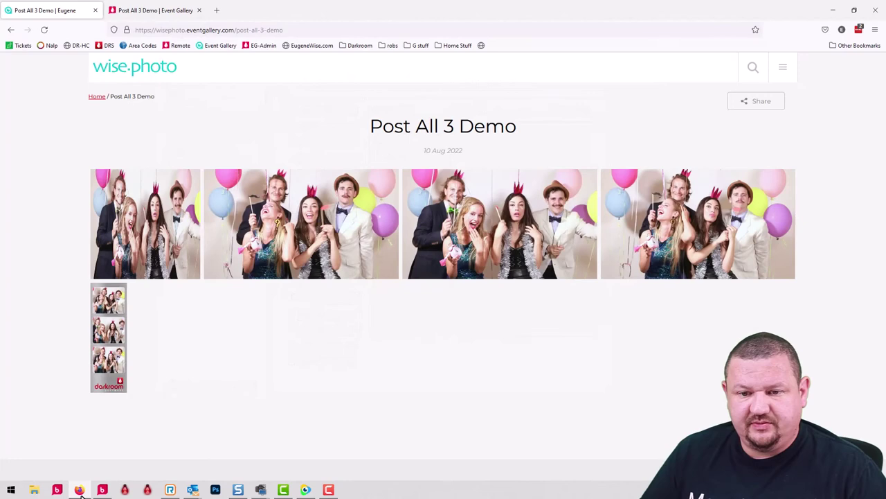
pyautogui.click(44, 30)
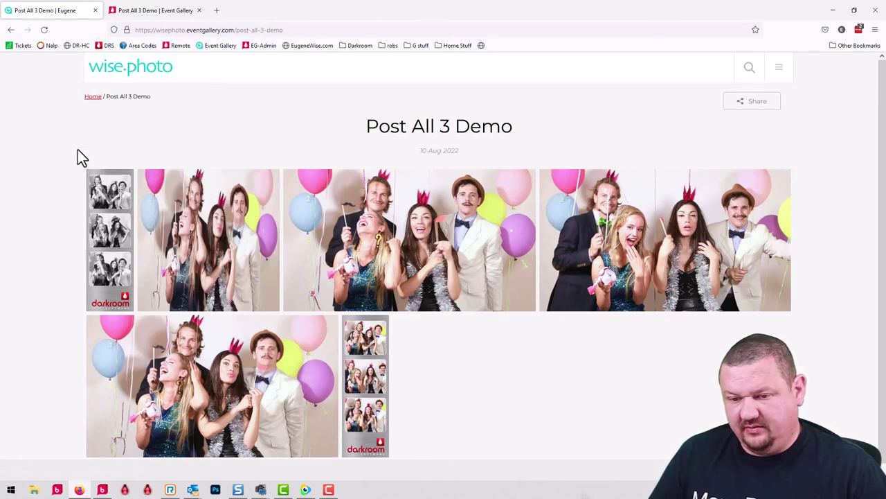
pyautogui.click(43, 30)
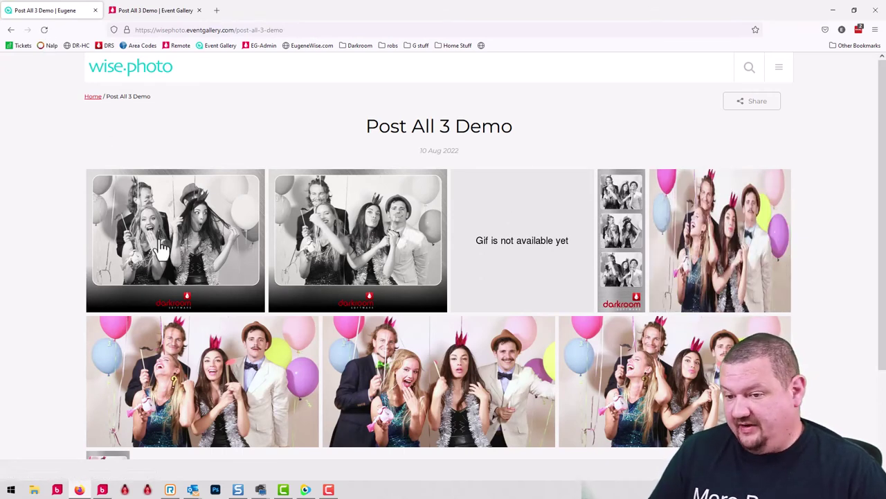
pyautogui.click(42, 32)
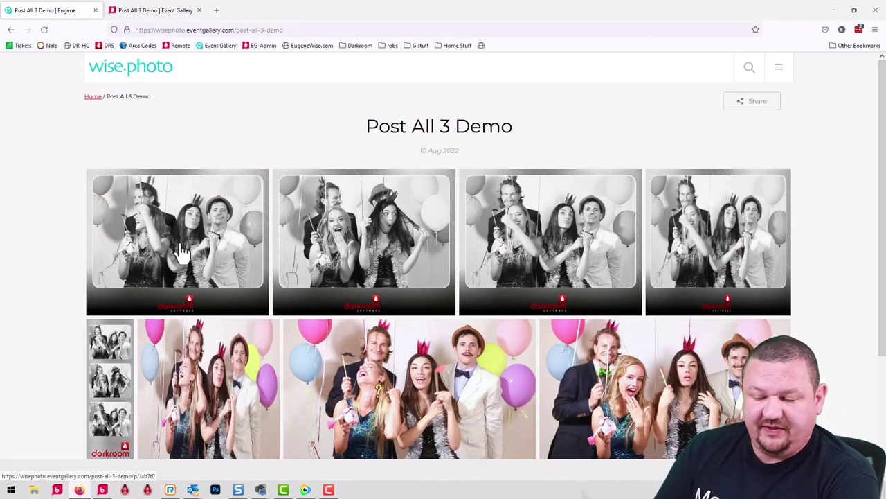
pyautogui.click(739, 226)
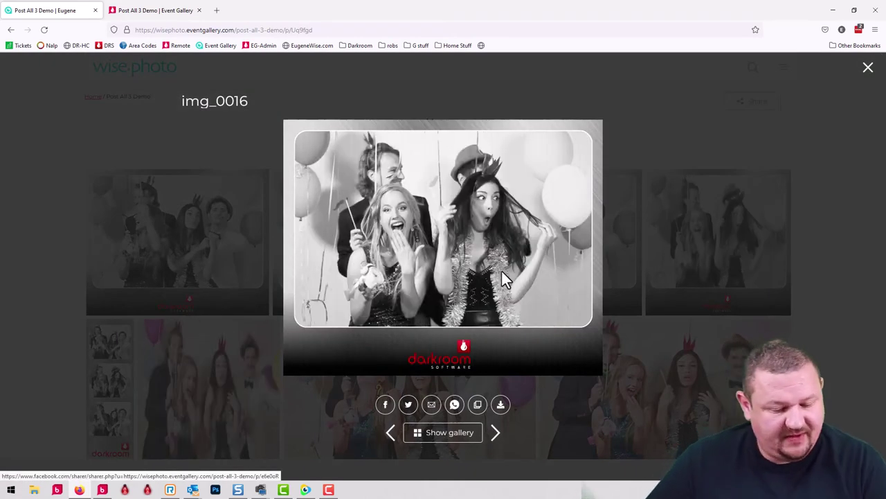
pyautogui.press('Escape')
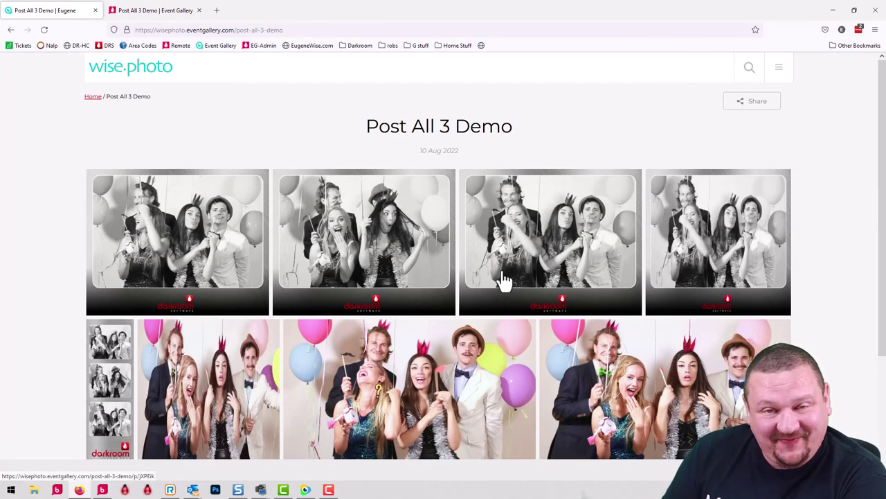